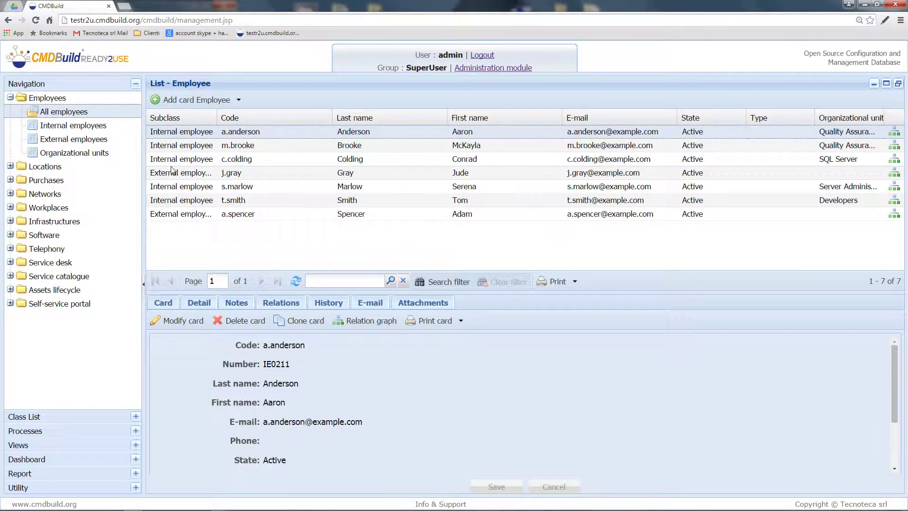
Preview the AD-schema.png Active Directory connector diagram in the Connettori folder, then close it.
click(15, 6)
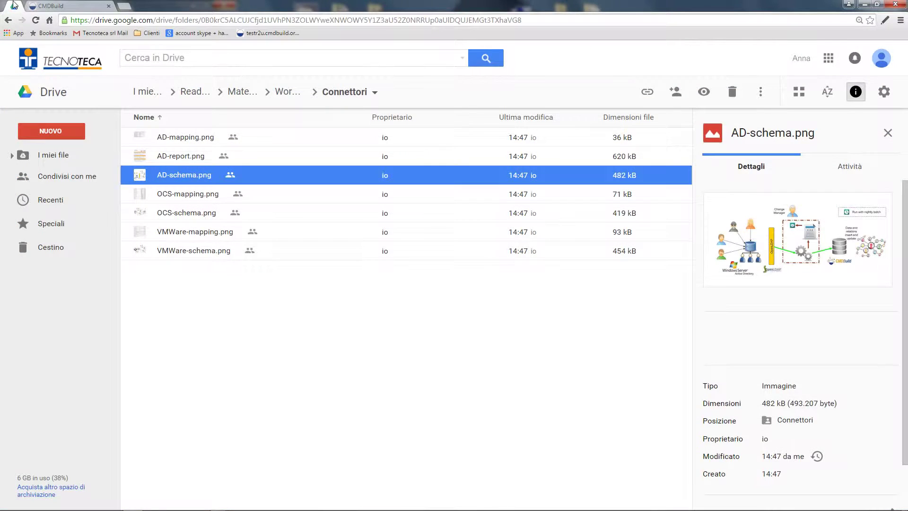
double_click(166, 180)
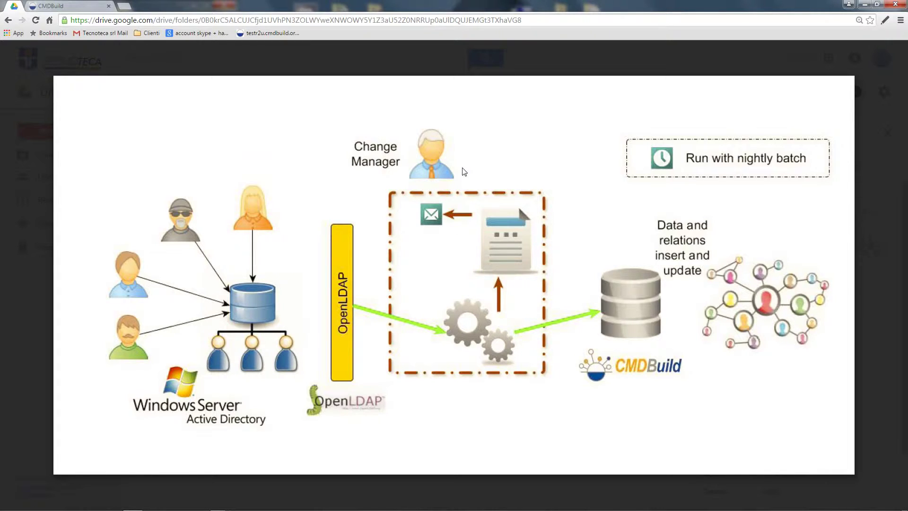
mouse_move(880, 55)
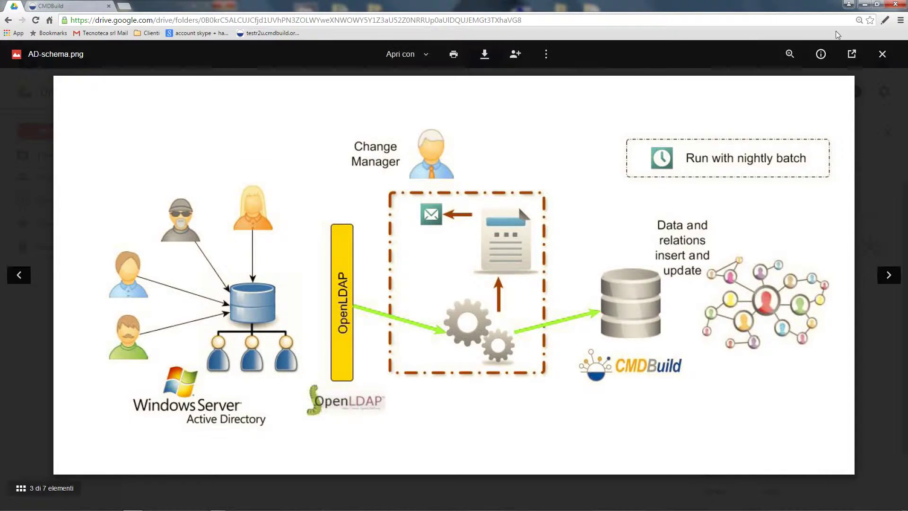
click(881, 55)
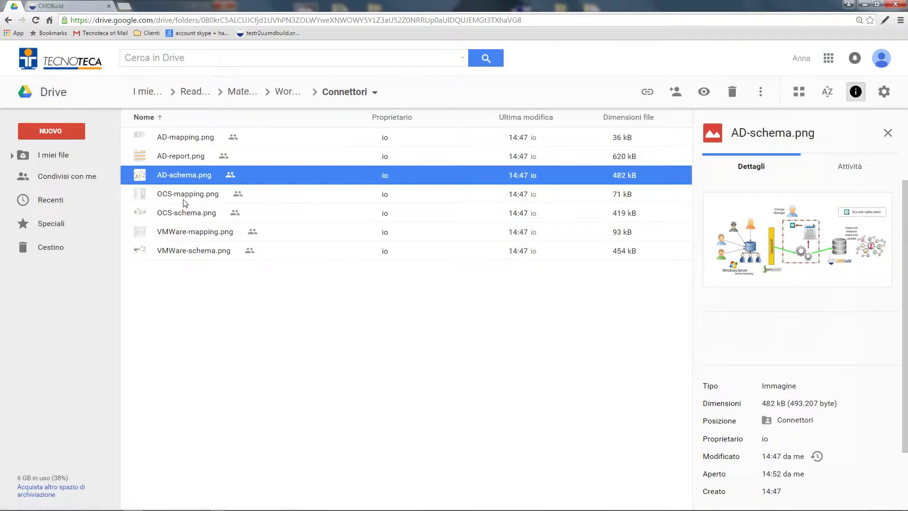
Open AD-mapping.png to view Active Directory fields mapped to InternalEmployee attributes.
click(180, 137)
double_click(180, 136)
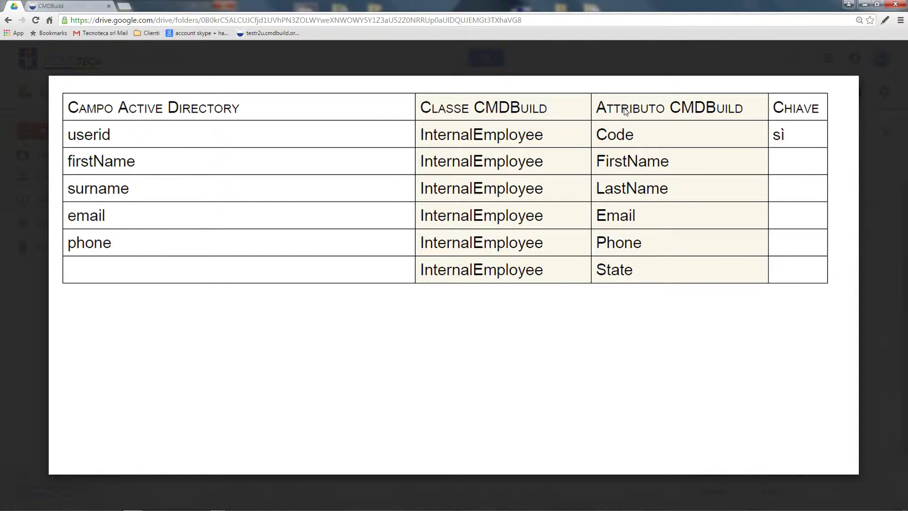
Preview the AD-report.png list of LDAP changes, then return to the CMDBuild employee list.
click(882, 56)
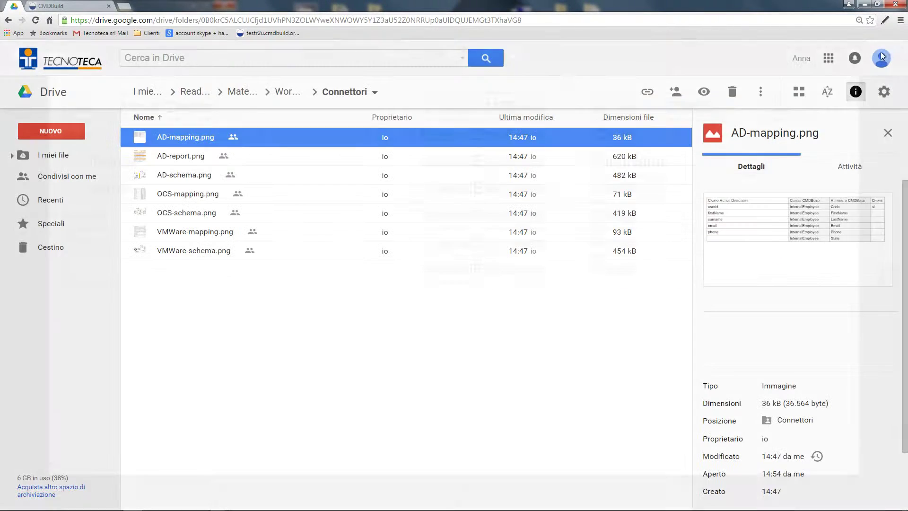
double_click(217, 158)
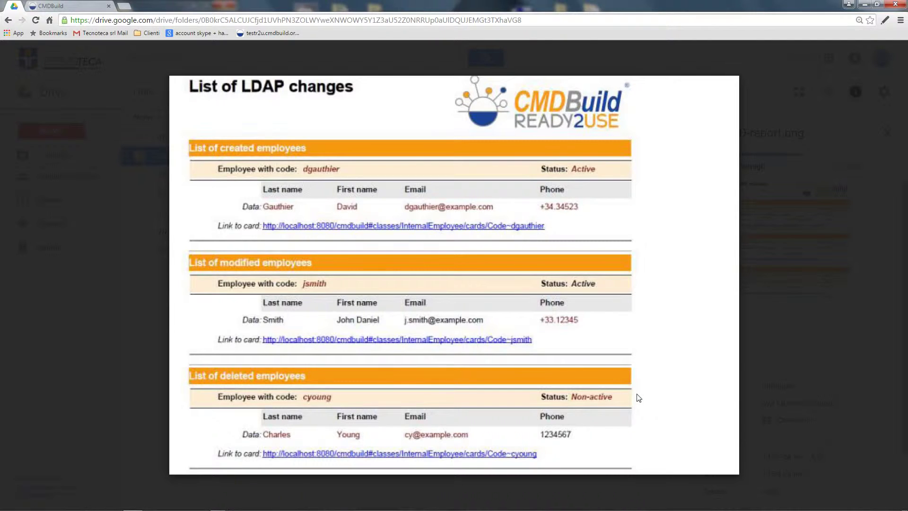
click(71, 5)
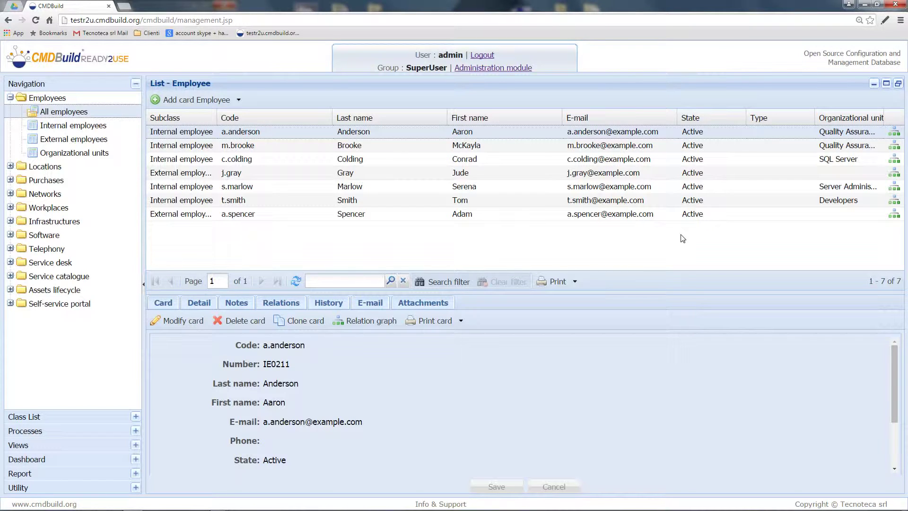
click(14, 6)
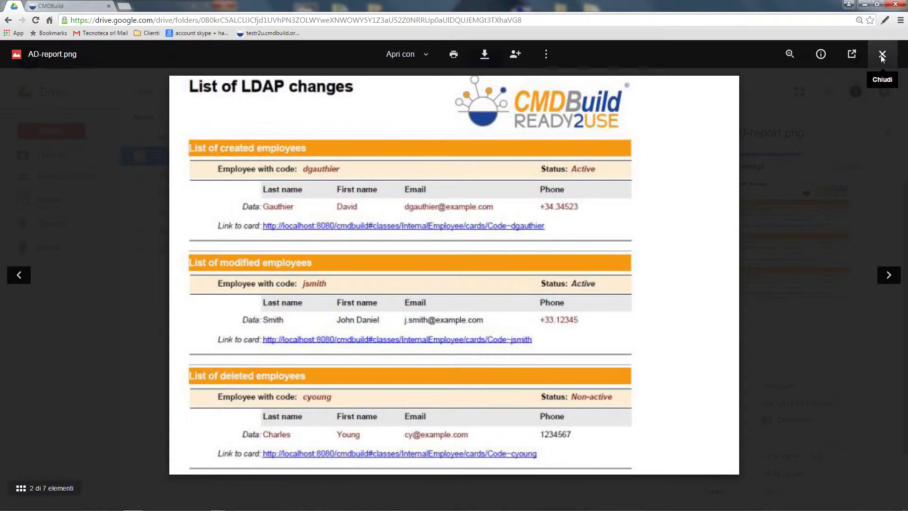
Preview the OCS-schema.png connector diagram, then open the OCS-mapping.png field table.
click(880, 58)
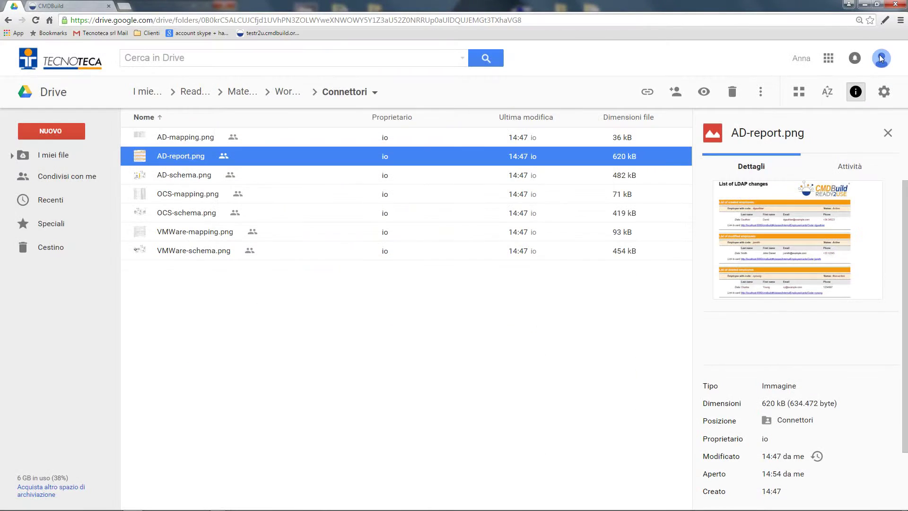
click(185, 214)
double_click(185, 214)
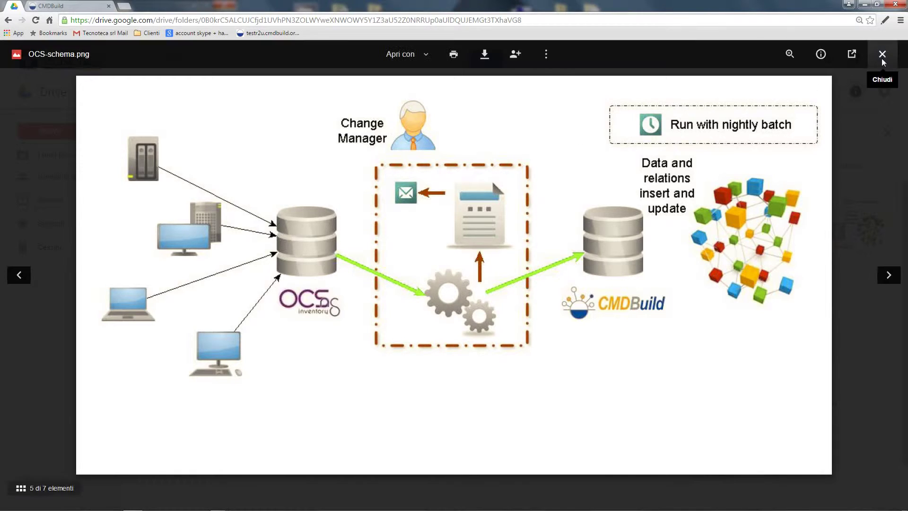
click(883, 57)
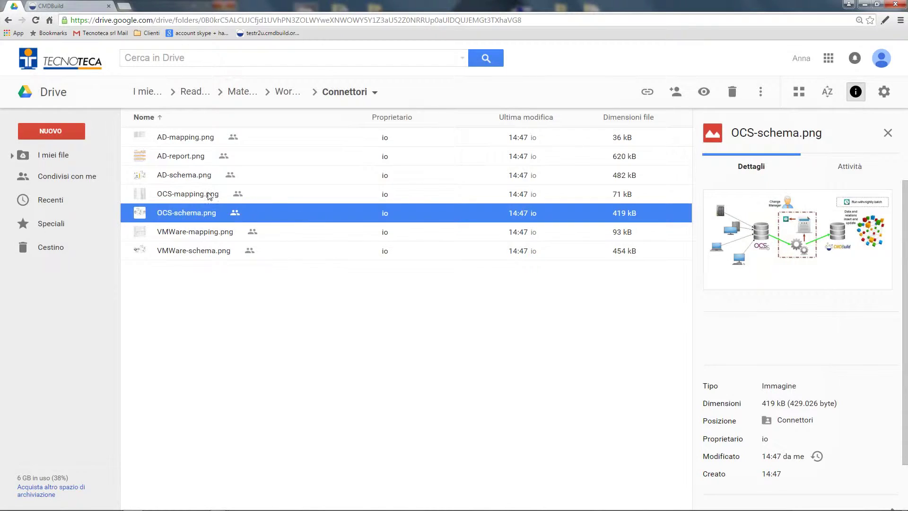
double_click(188, 194)
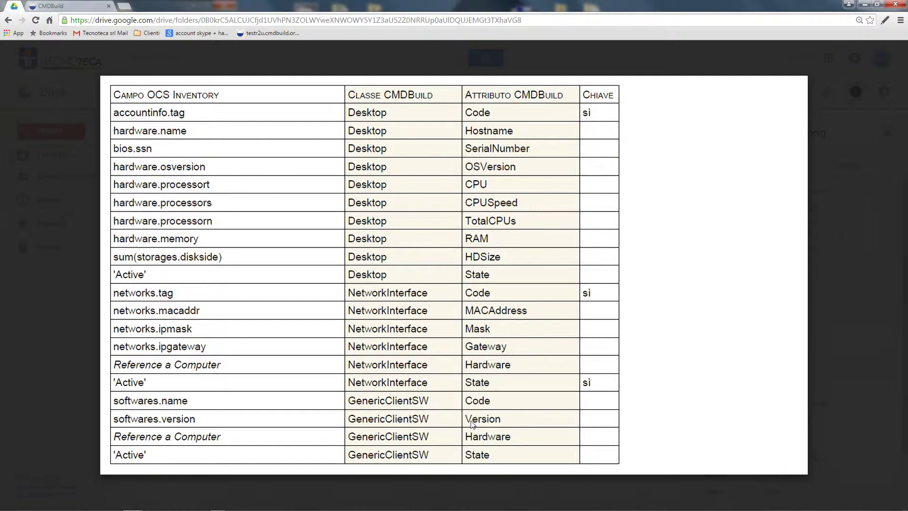
Return to the CMDBuild tab listing all 7 employees.
click(80, 7)
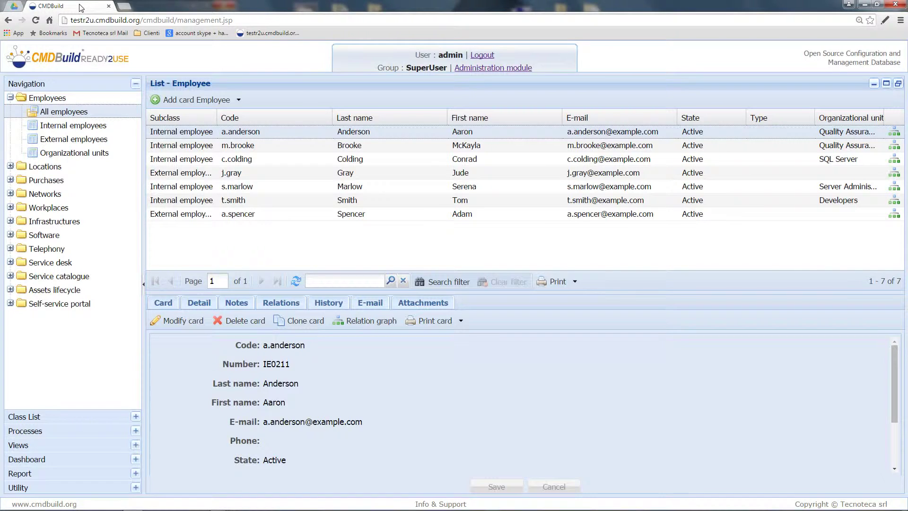
Collapse Employees, expand Workplaces, and show Desktops, then the 5-card Client software list.
click(10, 97)
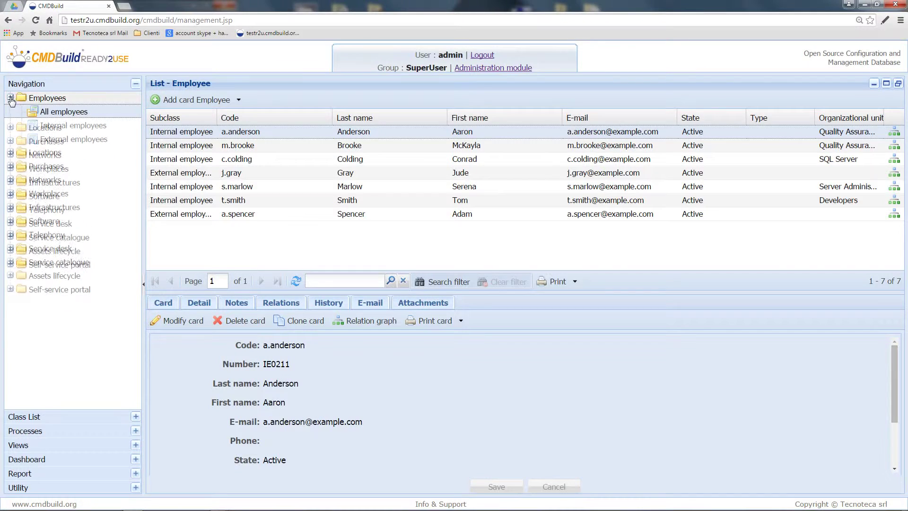
click(10, 152)
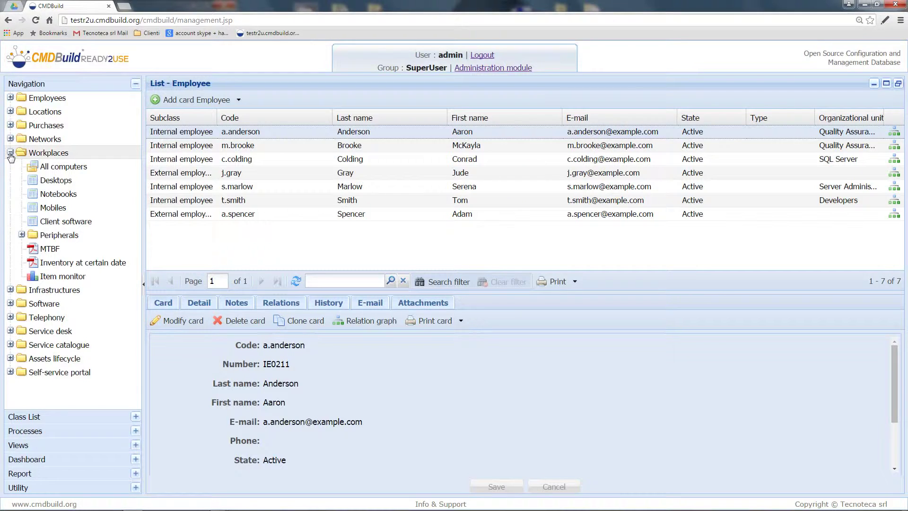
click(55, 181)
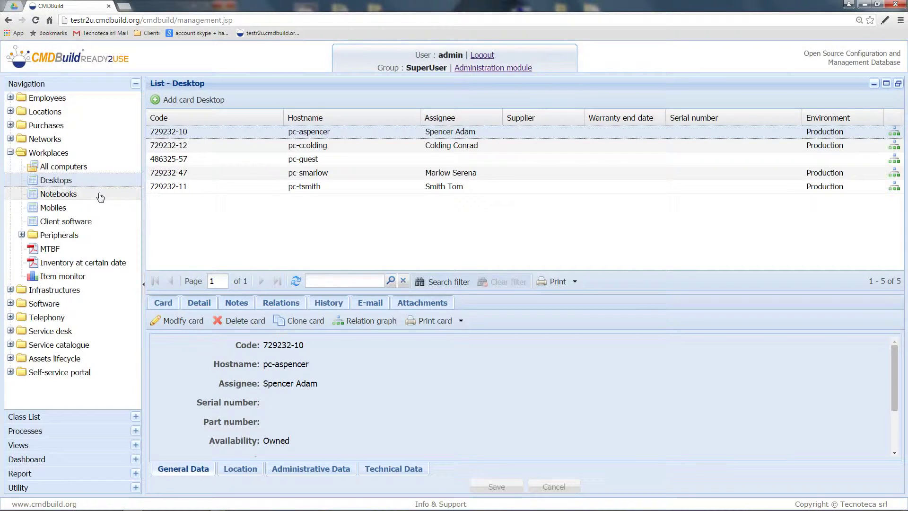
click(105, 223)
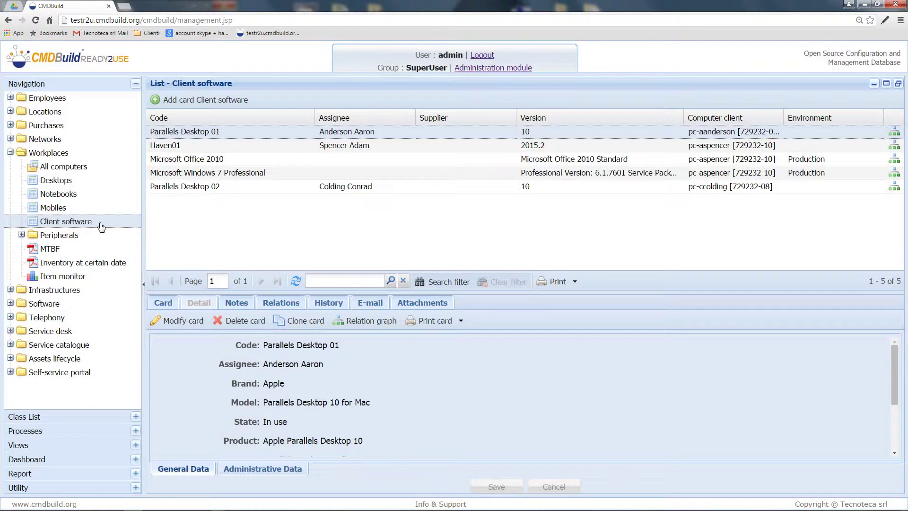
Show the 4-card Software catalogue with CMDBuild, Haven, Parallels Desktop and SAP R/3.
click(10, 304)
scroll(10, 306, down, 1)
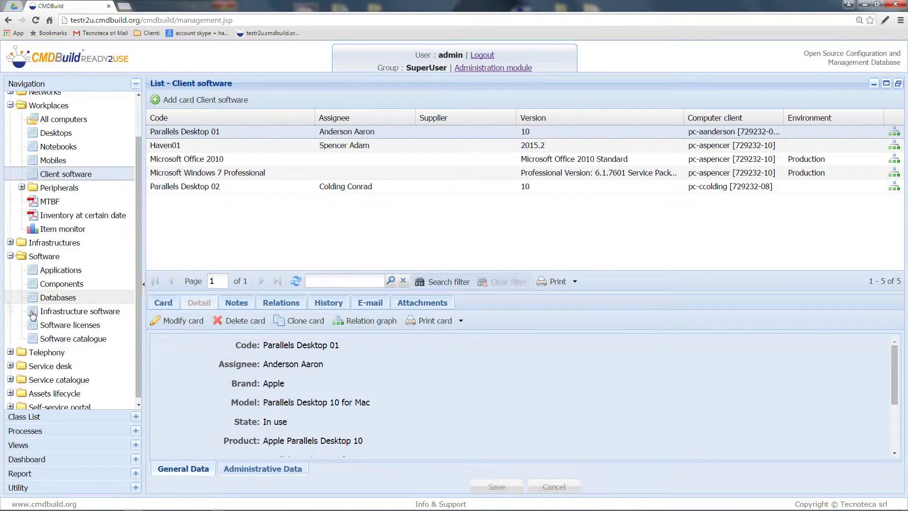
click(71, 339)
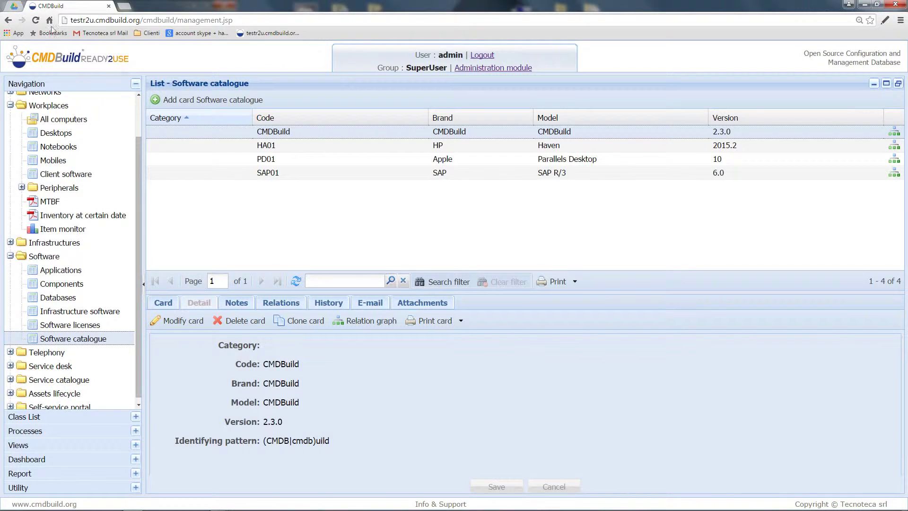
click(14, 8)
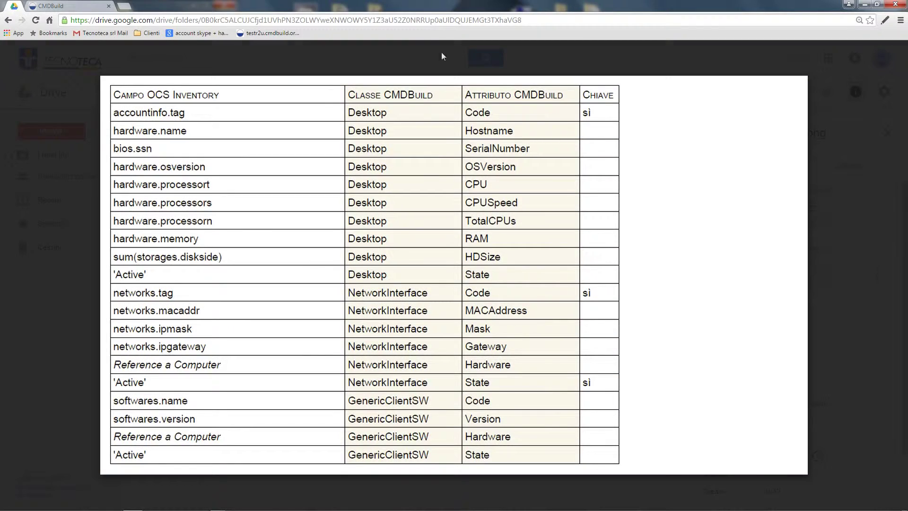
Preview the VMWare-schema.png connector diagram, then open the VMWare-mapping.png table.
click(884, 58)
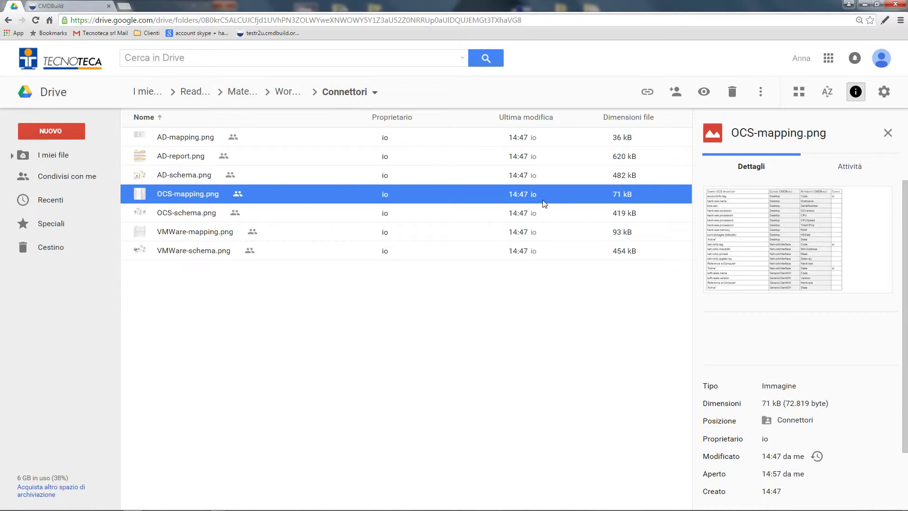
double_click(208, 250)
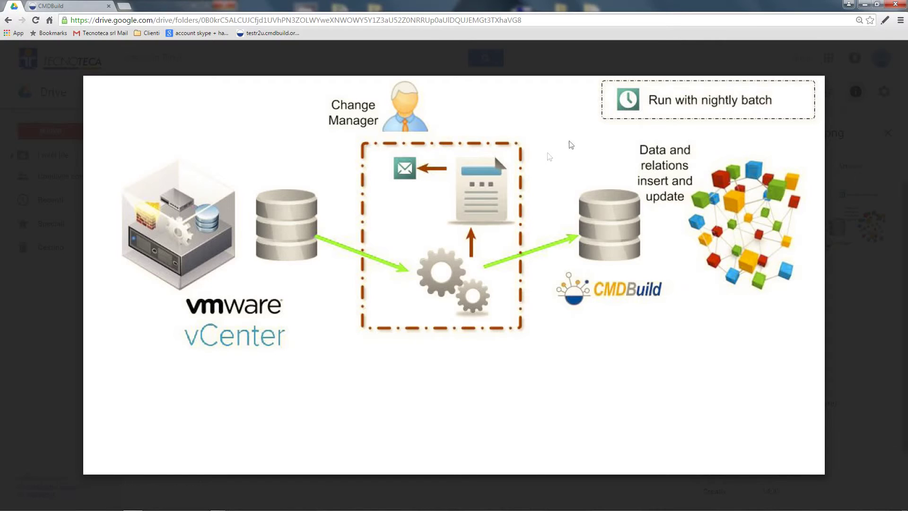
mouse_move(887, 64)
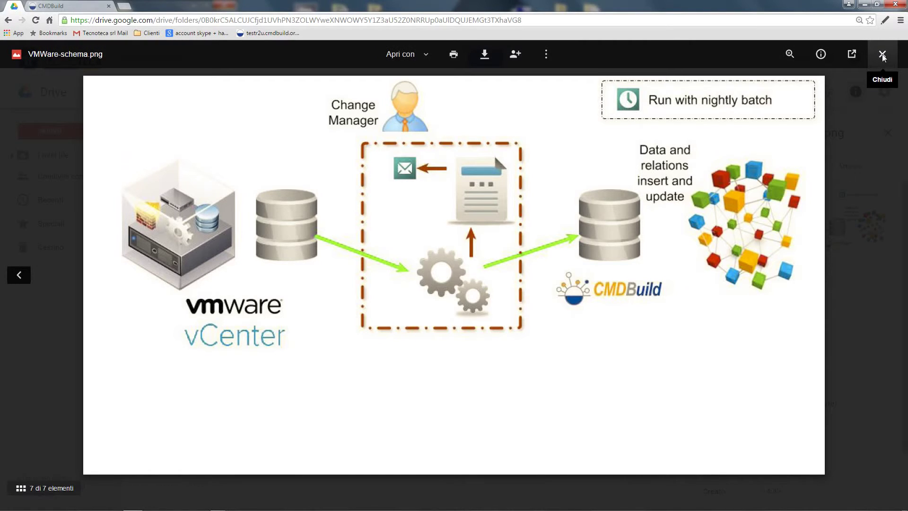
click(882, 56)
click(178, 232)
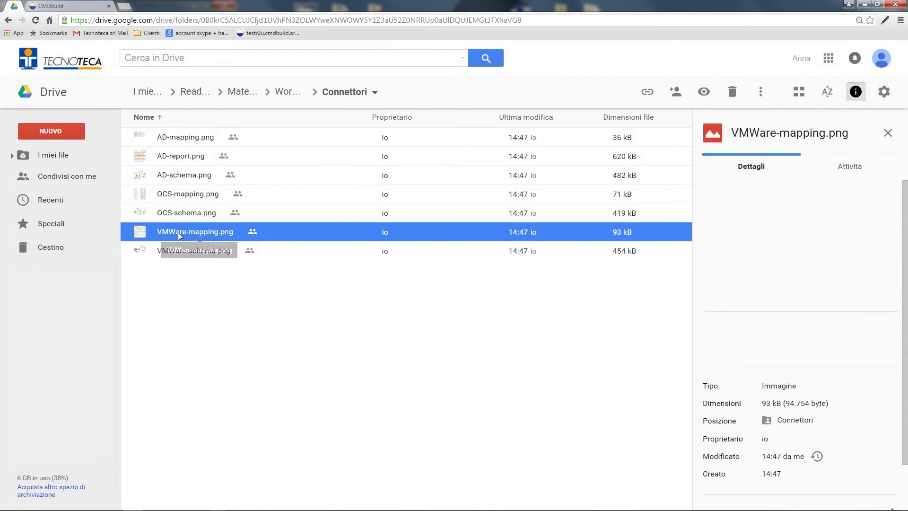
double_click(178, 232)
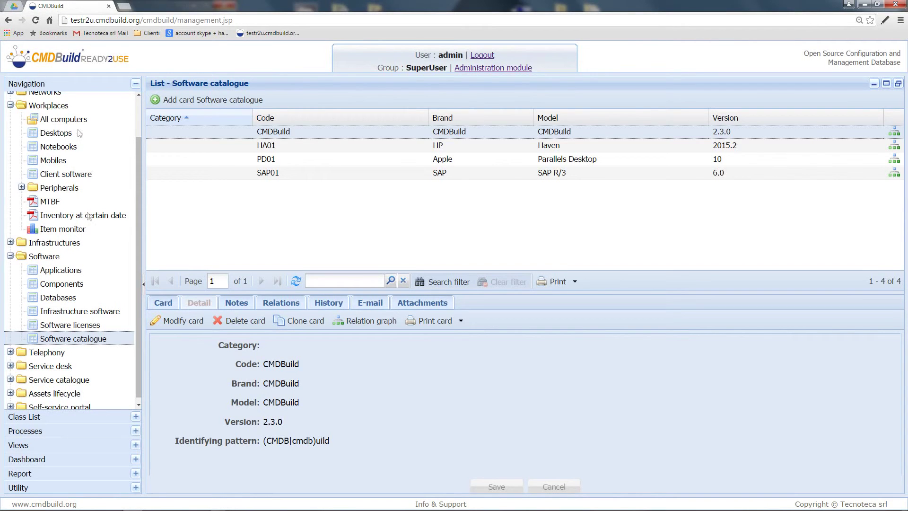
Collapse the Software class group in CMDBuild's navigation tree.
click(10, 256)
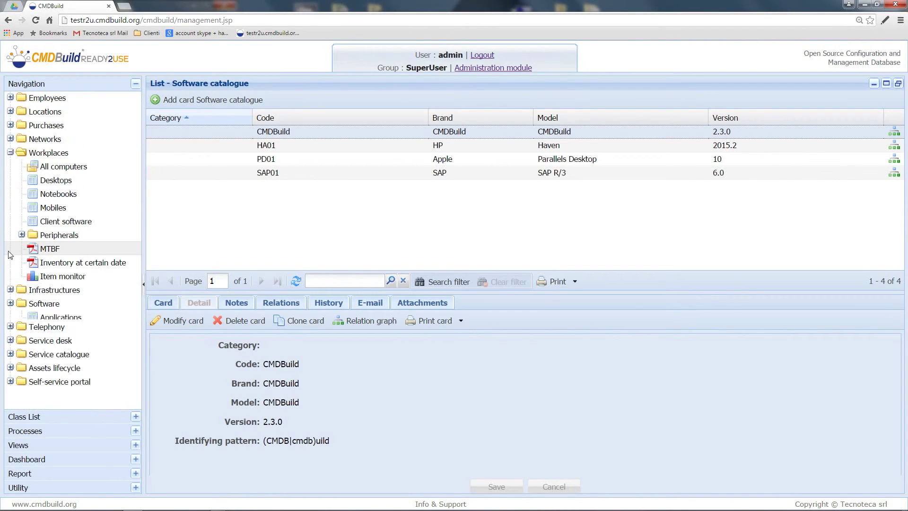
Expand Infrastructures, collapse Workplaces, and show the Virtual servers card list.
click(10, 289)
click(10, 153)
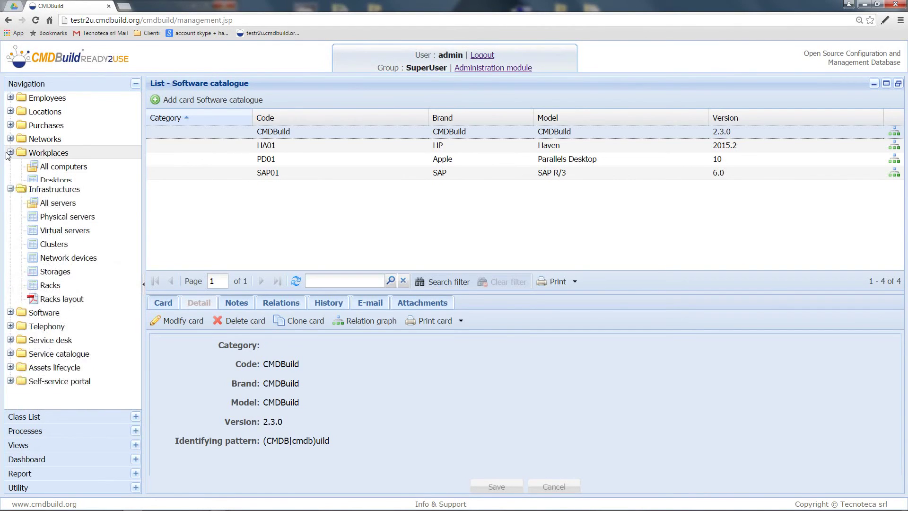
click(52, 211)
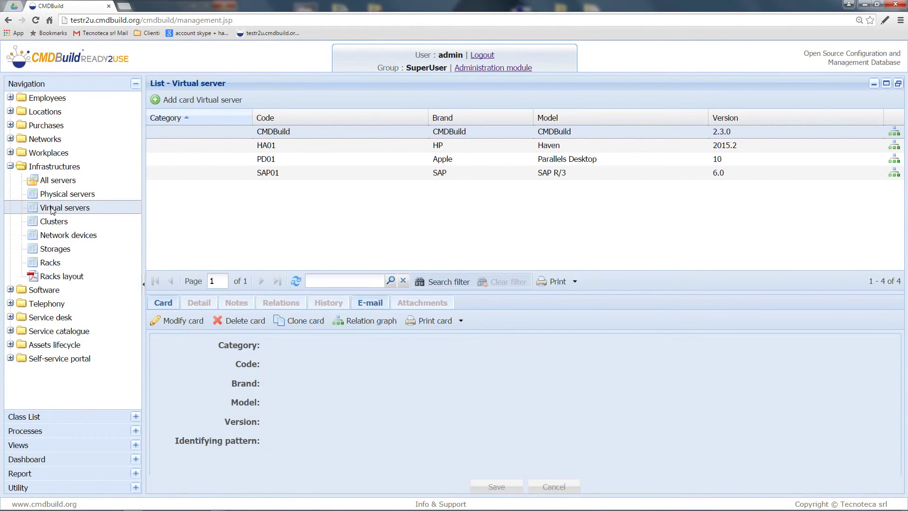